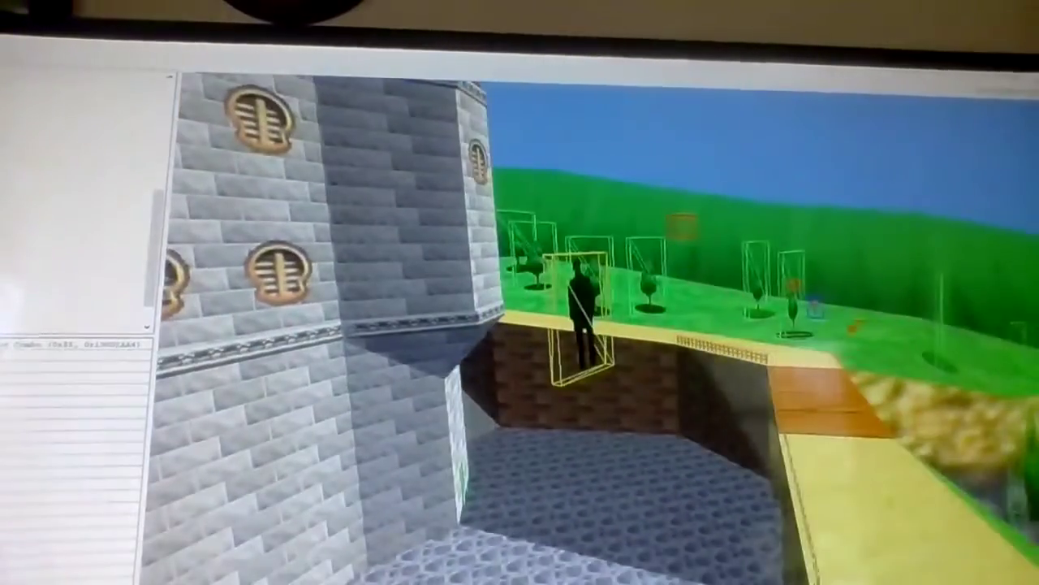
Step: Load Secret Aquarium in place of Castle Grounds from the Select a Level dialog
key("ctrl+l")
left_click(500, 370)
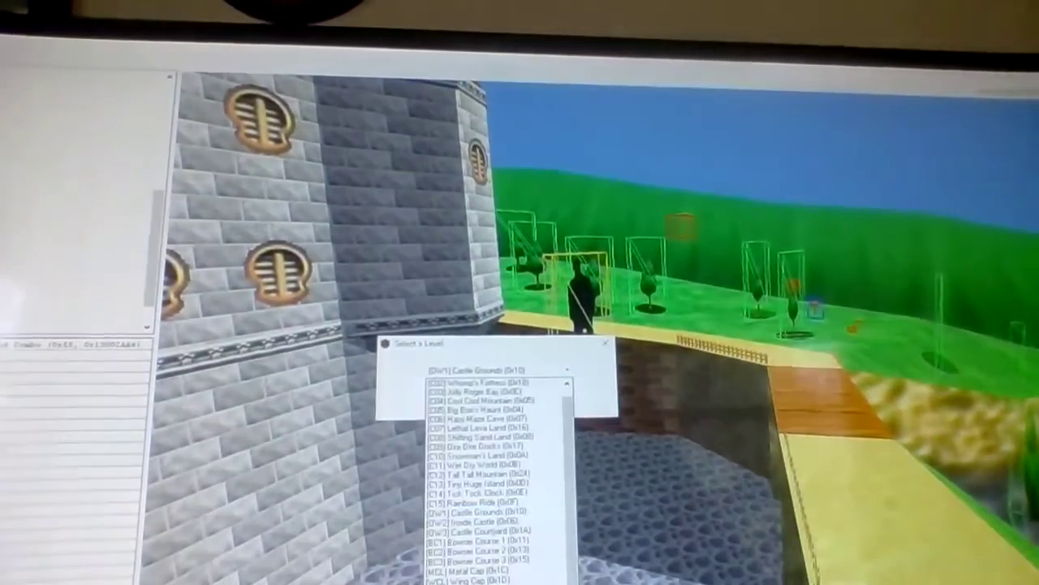
left_click(487, 370)
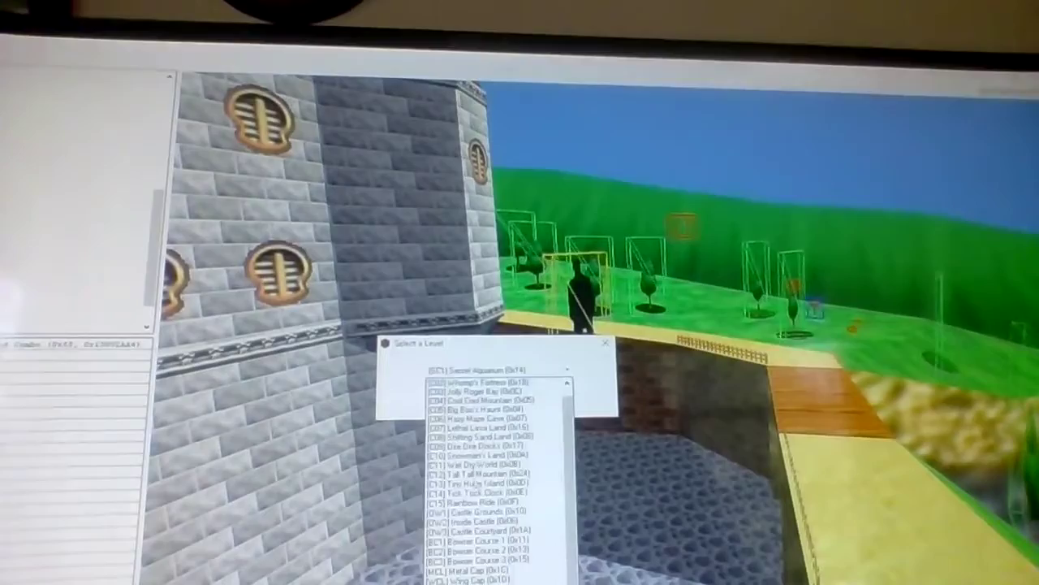
left_click(463, 399)
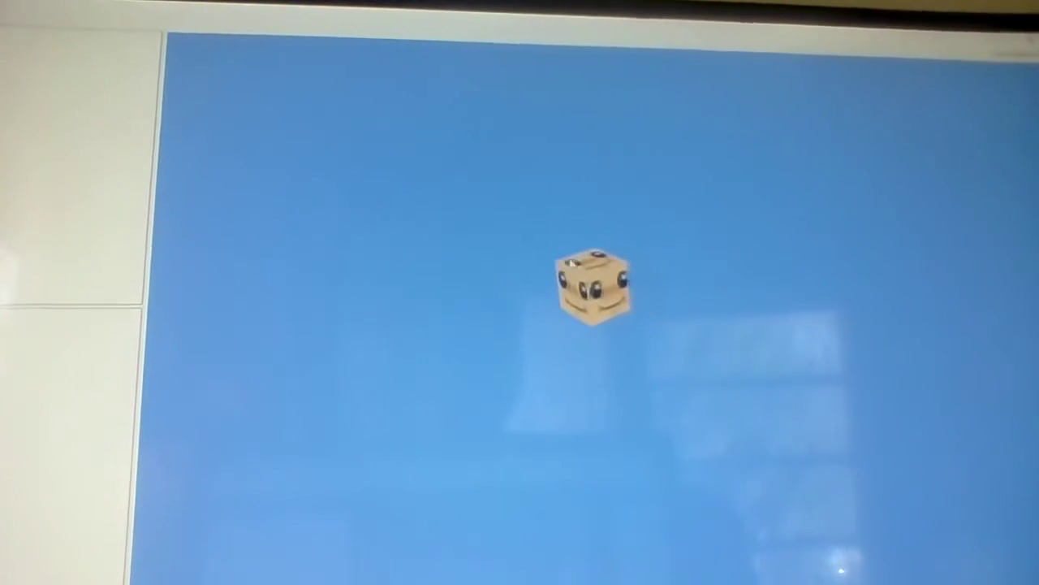
scroll(532, 244, "up", 4)
scroll(520, 236, "up", 4)
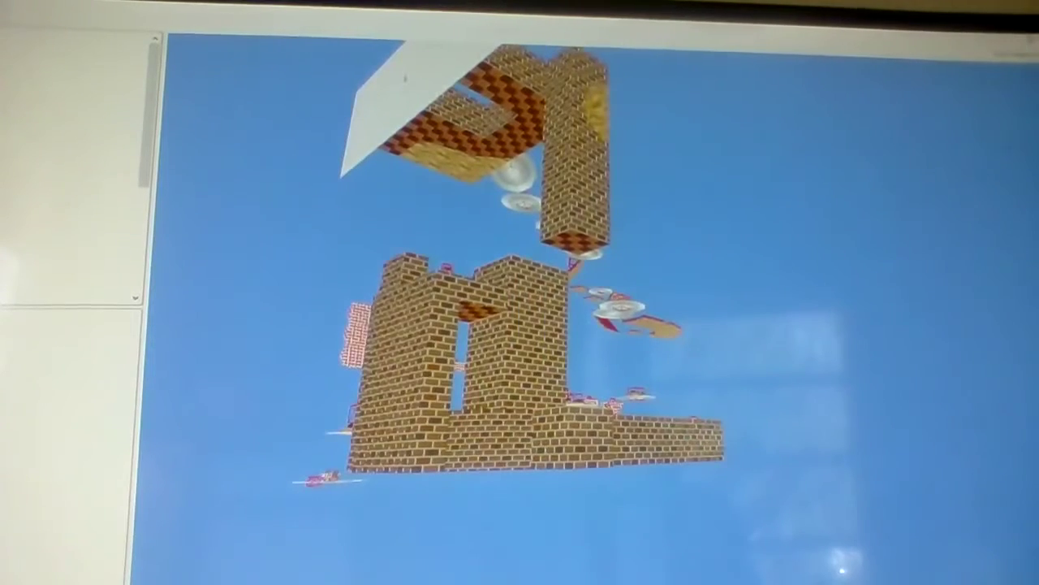
Step: Pick Rainbow Ride as the next level in the Select a Level dropdown
key("ctrl+l")
left_click(495, 341)
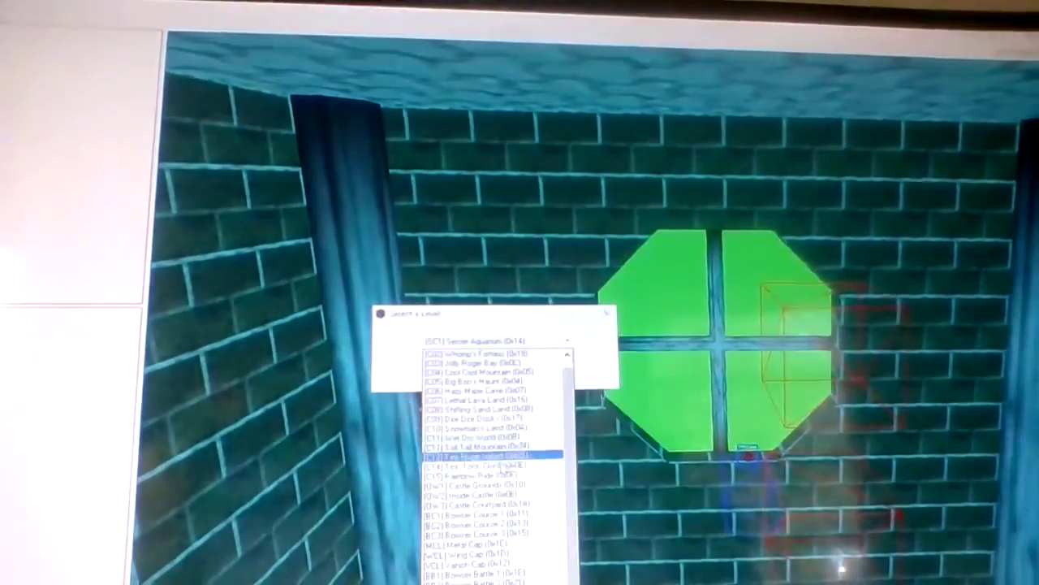
key("Up")
key("Up")
key("Up")
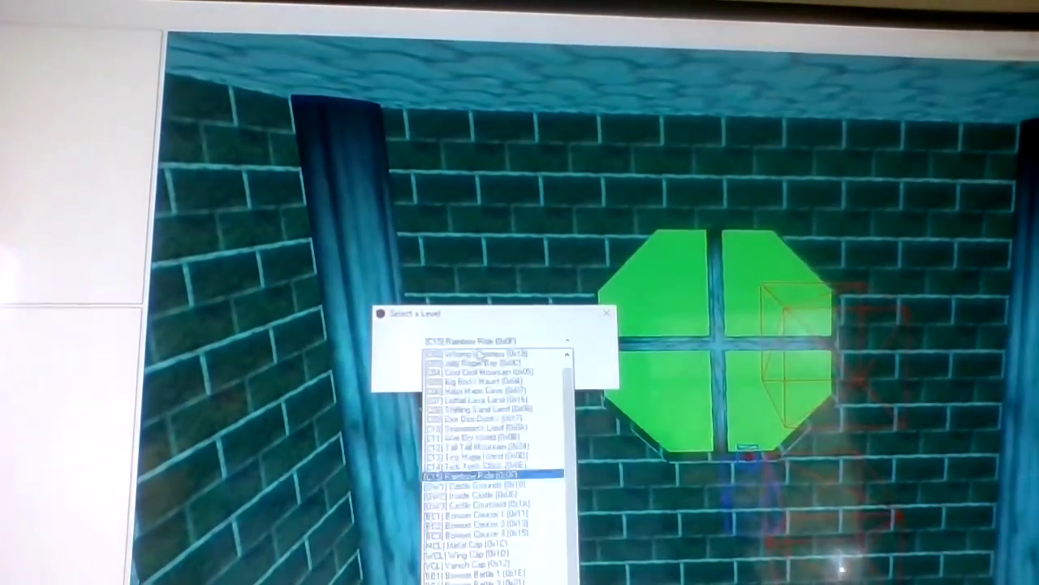